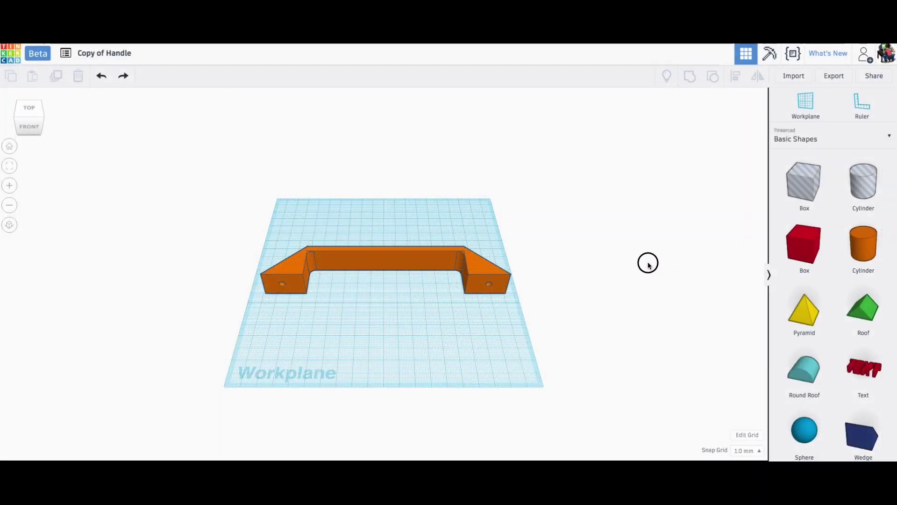
Step: Drop a solid cylinder from Basic Shapes onto the handle and view it from above
left_click_drag(863, 239, 452, 276)
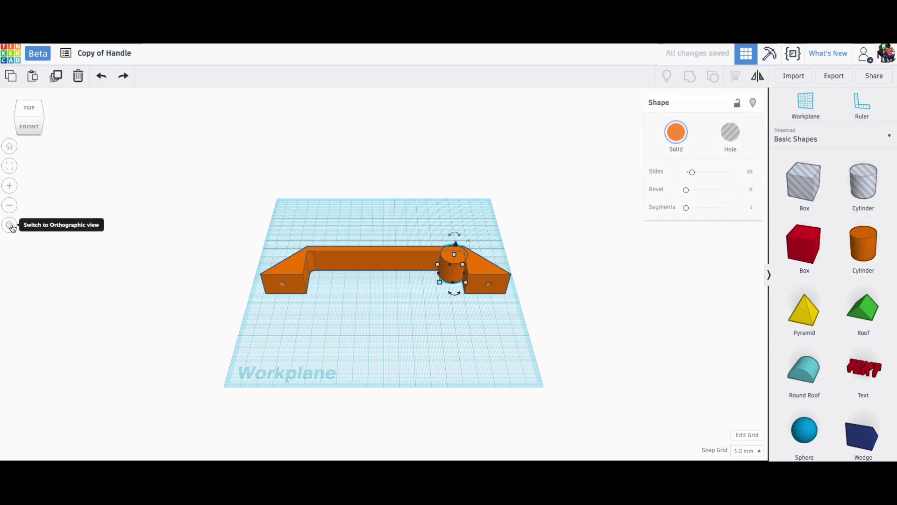
left_click(9, 166)
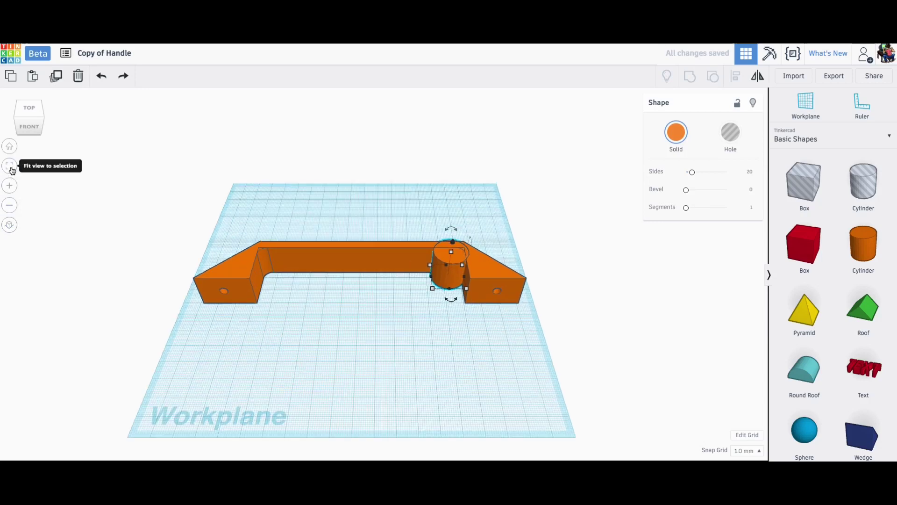
scroll(395, 275, "up", 3)
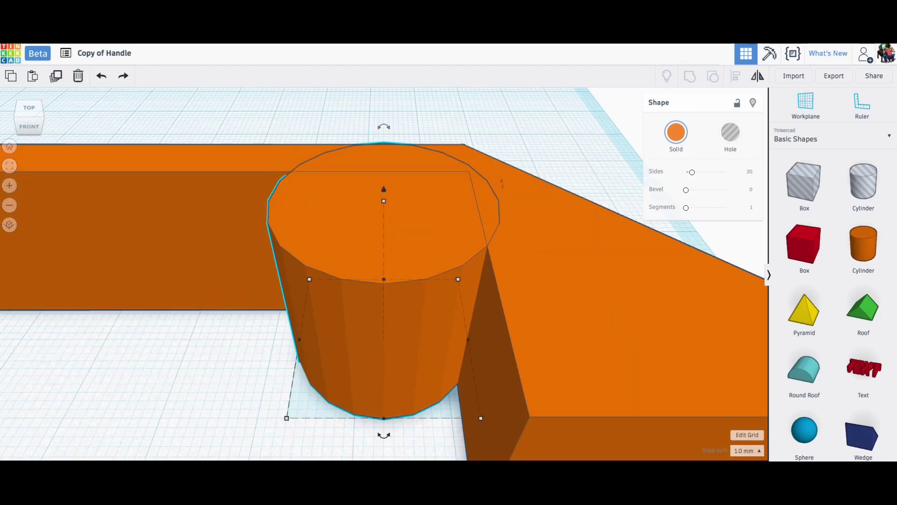
scroll(384, 275, "up", 1)
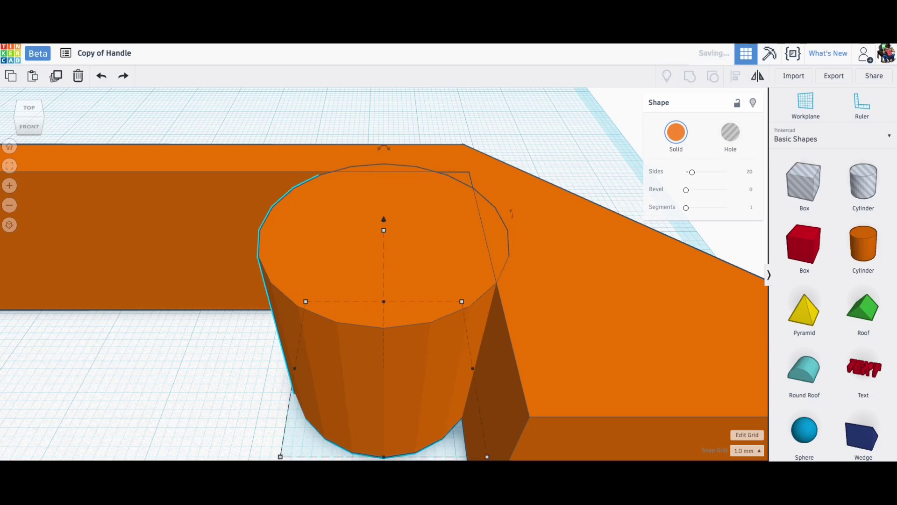
key("f")
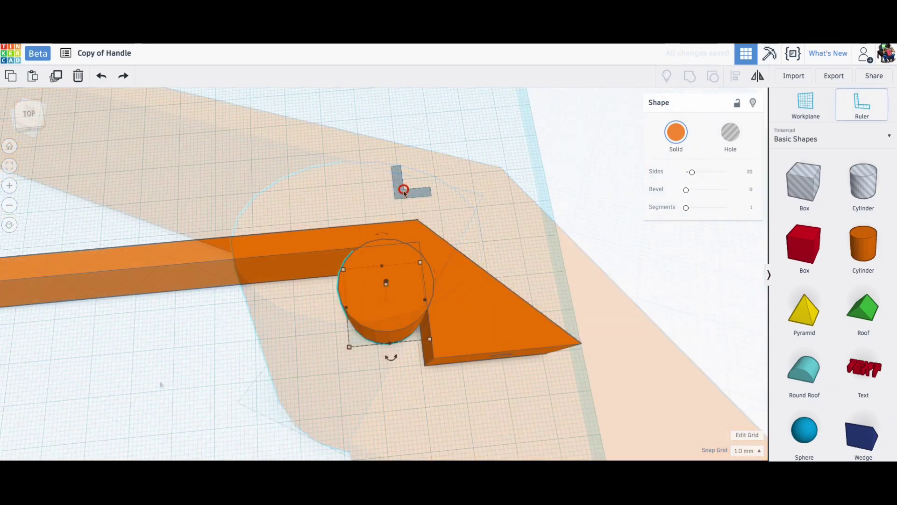
Step: Resize the cylinder to 15 × 15 mm and move it into the right arm's inside corner
left_click(397, 400)
key("Return")
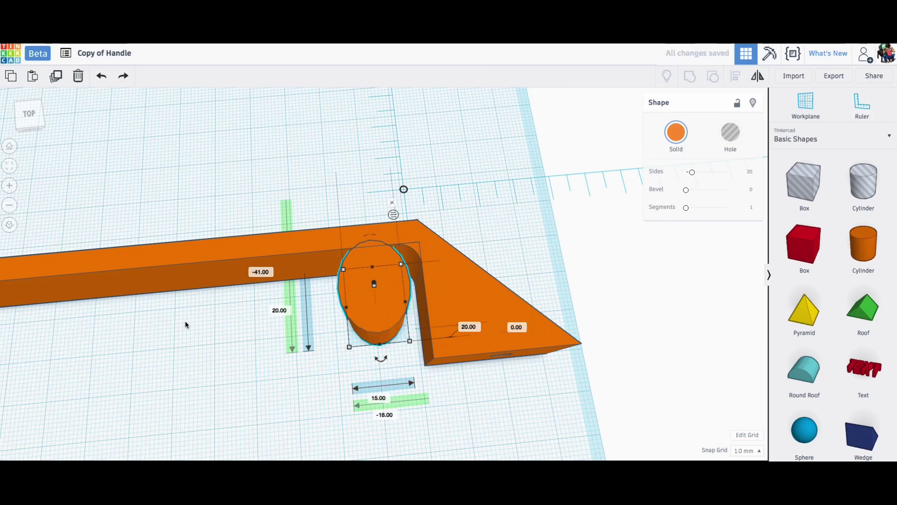
left_click(274, 309)
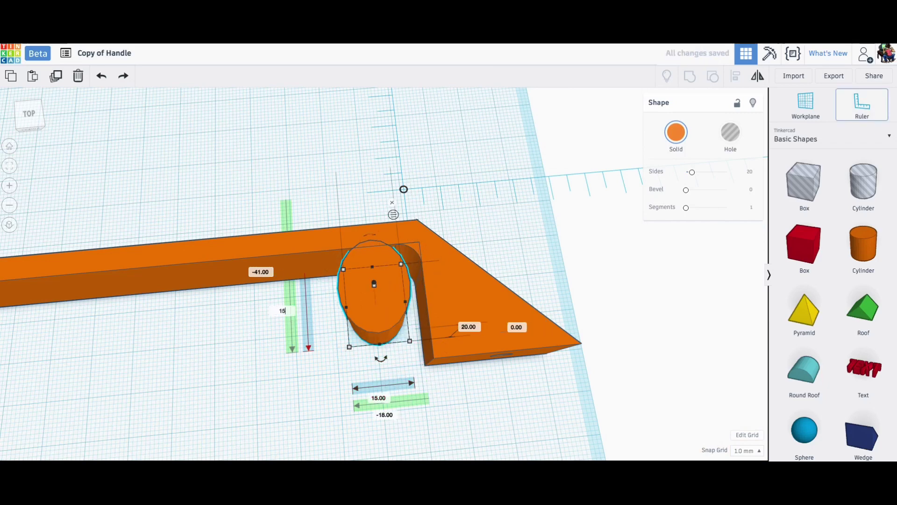
key("Return")
left_click_drag(365, 323, 381, 296)
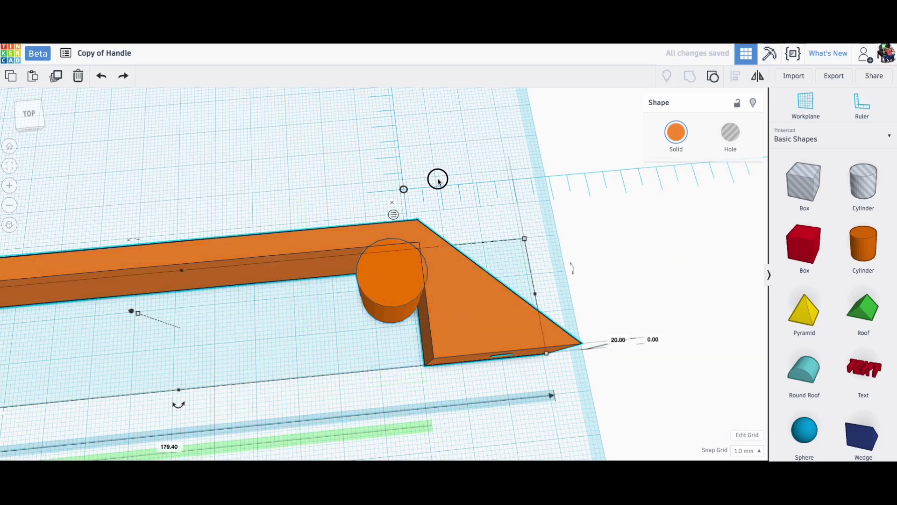
left_click(548, 281)
left_click_drag(581, 280, 580, 302)
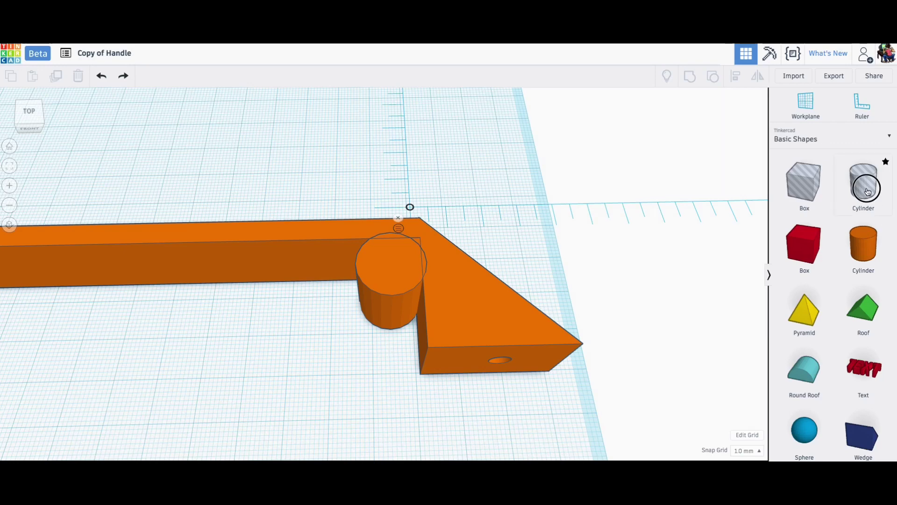
Step: Place a hole cylinder on the workplane and size it 7 × 7 mm
left_click_drag(865, 184, 300, 383)
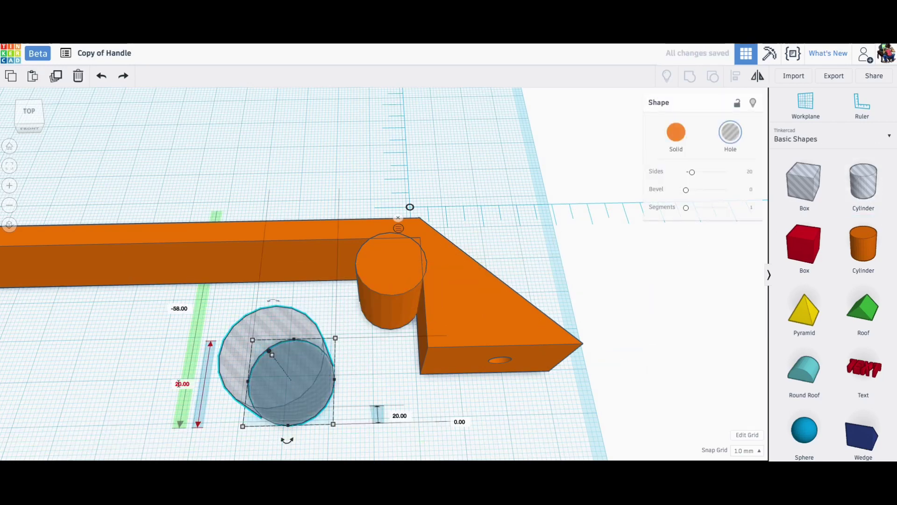
scroll(294, 428, "down", 3)
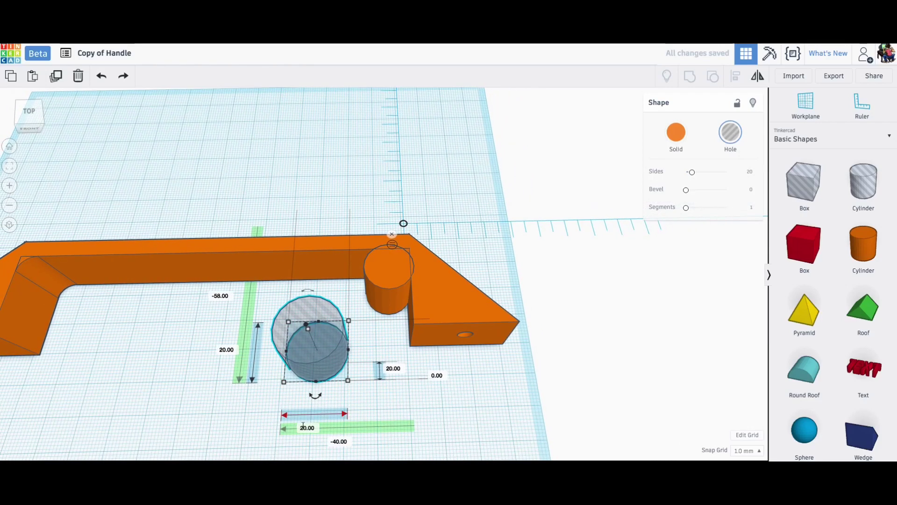
left_click(307, 429)
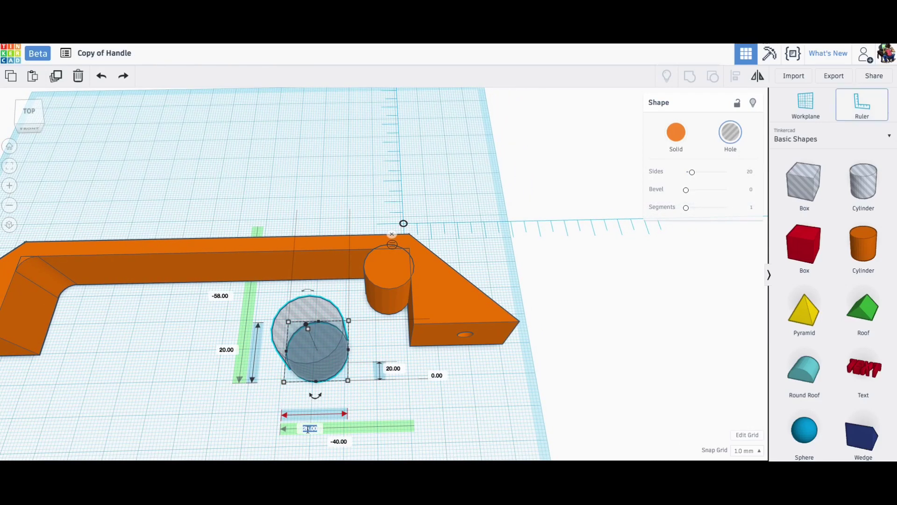
key("Return")
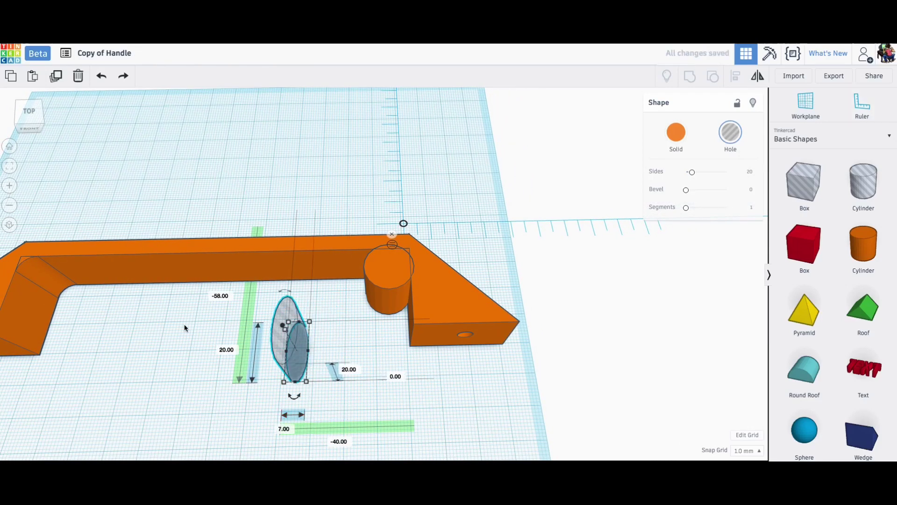
left_click(223, 351)
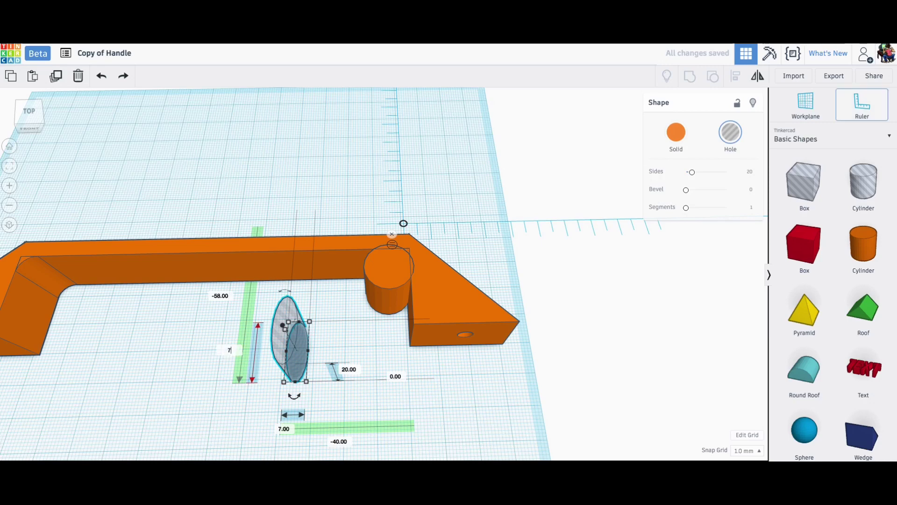
type("7")
key("Return")
Step: Stretch the hole to 45 mm tall and centre it over the solid cylinder boss
scroll(299, 351, "down", 3)
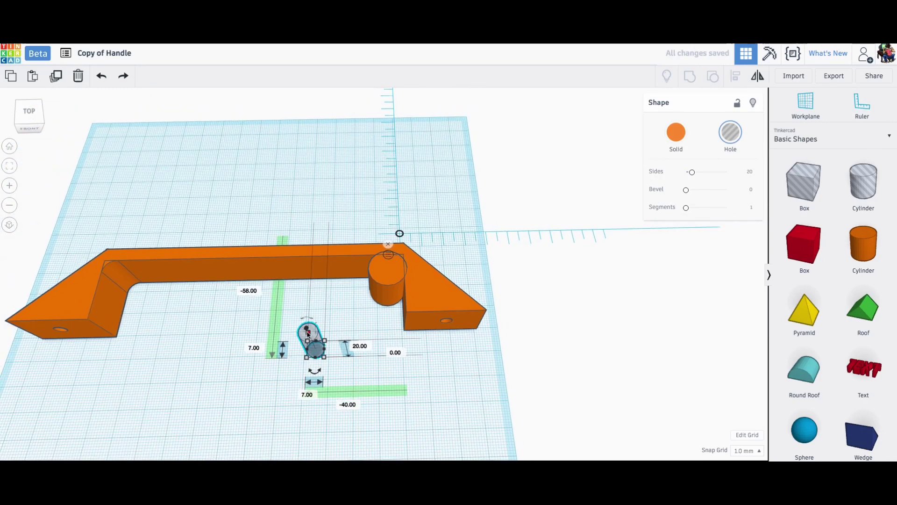
left_click_drag(308, 333, 283, 299)
scroll(311, 323, "down", 2)
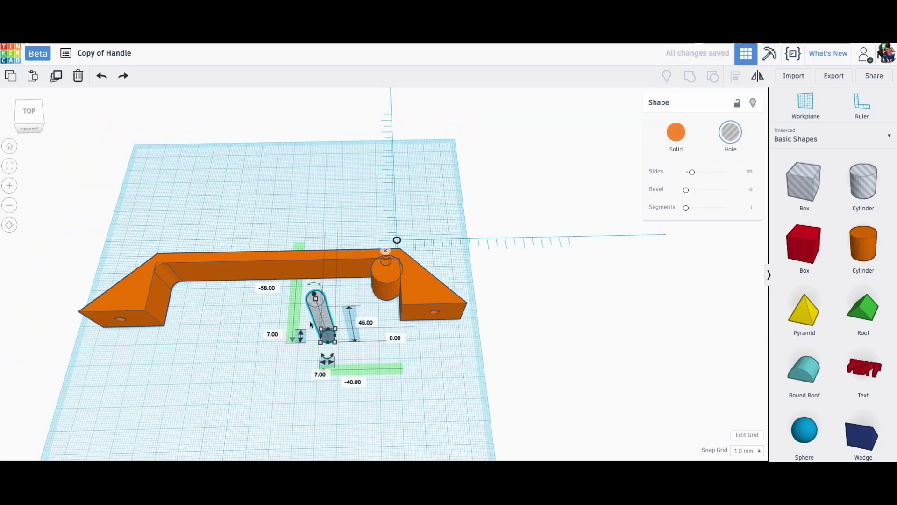
scroll(315, 296, "up", 5)
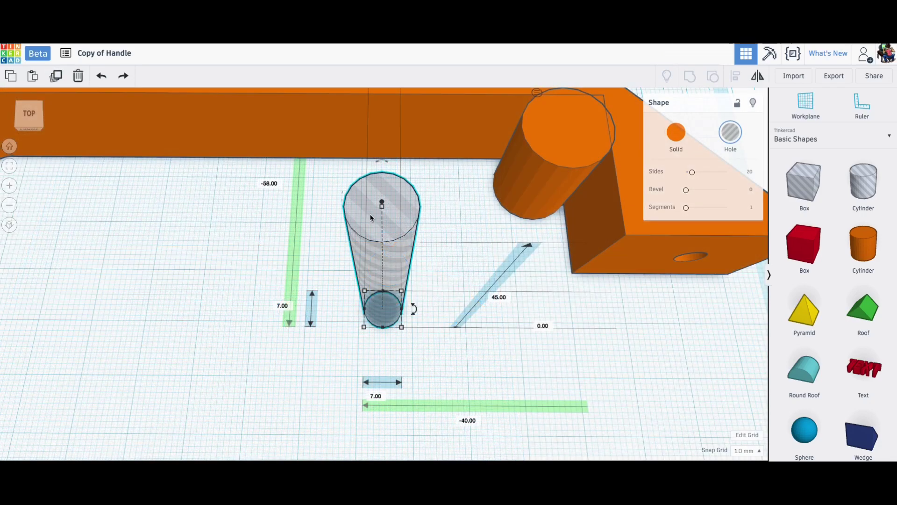
left_click_drag(373, 217, 603, 63)
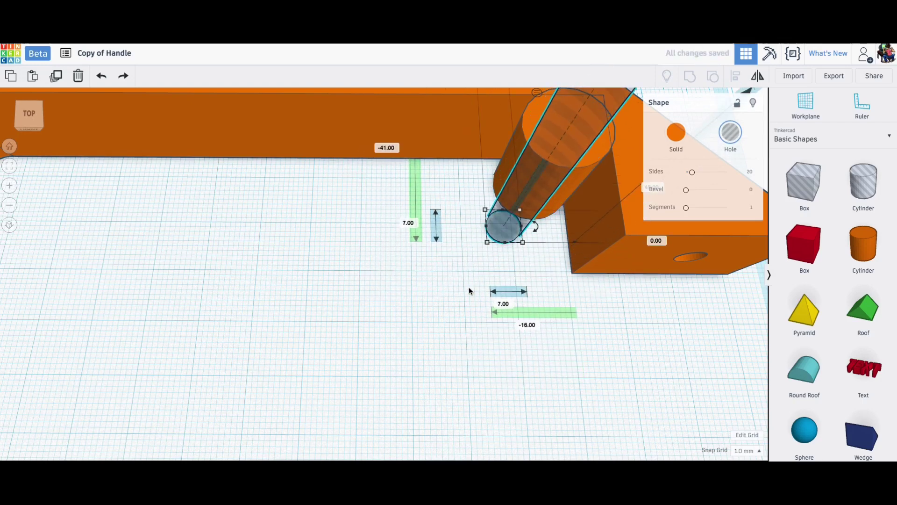
left_click_drag(464, 284, 242, 383)
left_click_drag(419, 330, 440, 217)
Step: Align the 7 mm hole to the centre of the 15 mm cylinder boss
left_click(396, 282, "shift")
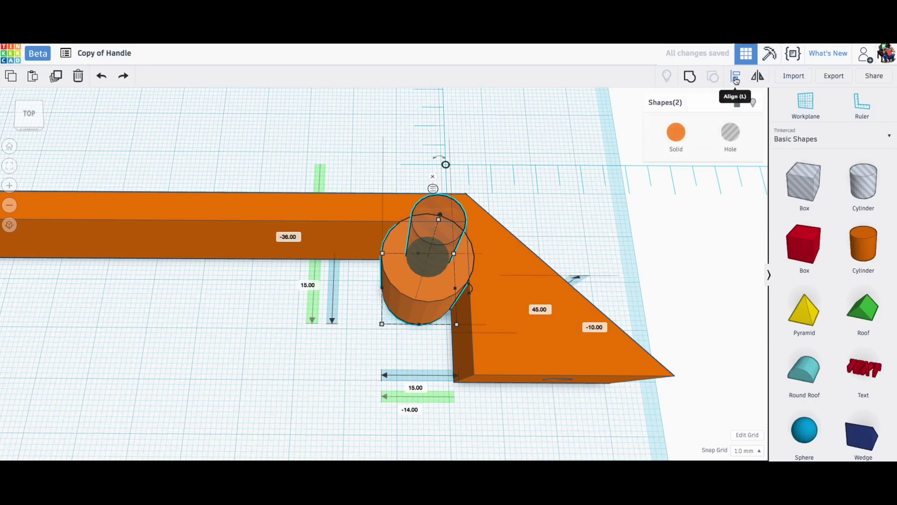
left_click(737, 78)
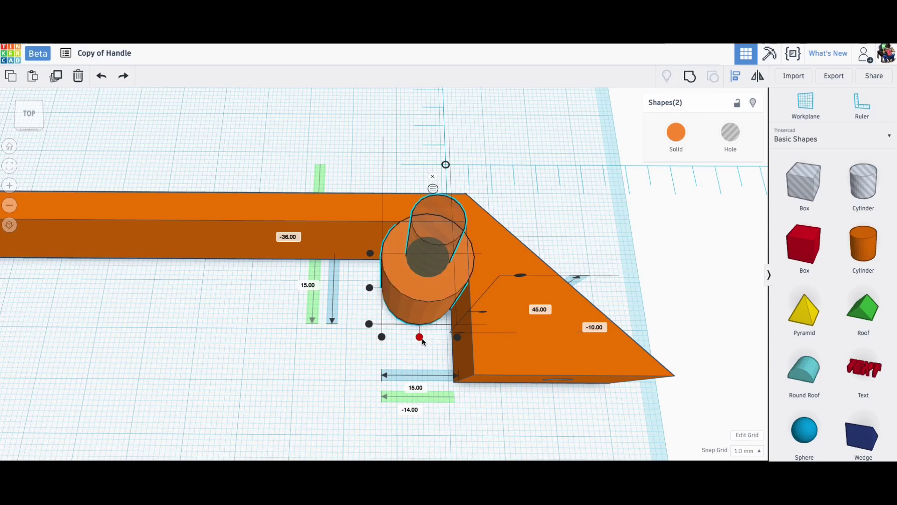
left_click(369, 288)
left_click(372, 152)
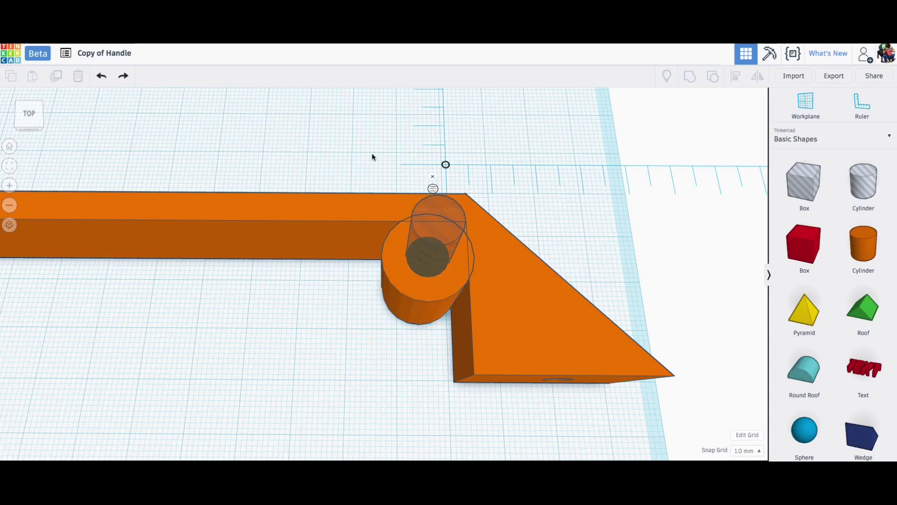
Step: Group the handle, boss and hole into one part and inspect the hole
left_click_drag(365, 152, 513, 340)
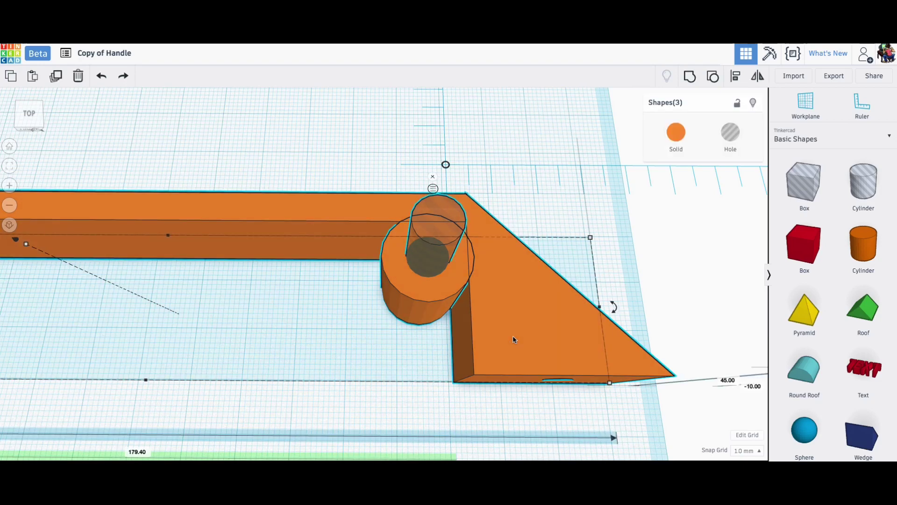
left_click(690, 76)
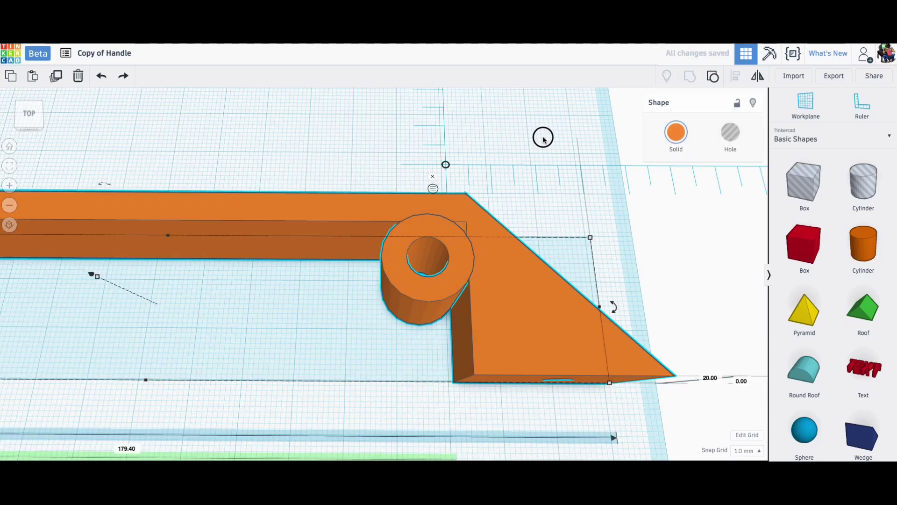
left_click(559, 176)
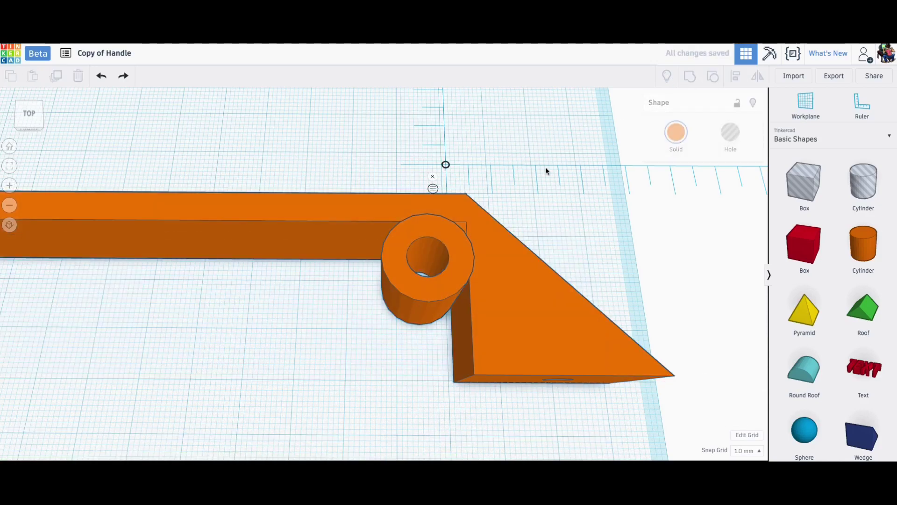
left_click_drag(526, 183, 470, 238)
Step: Export everything in the design as Copy of Handle.stl
scroll(470, 235, "down", 5)
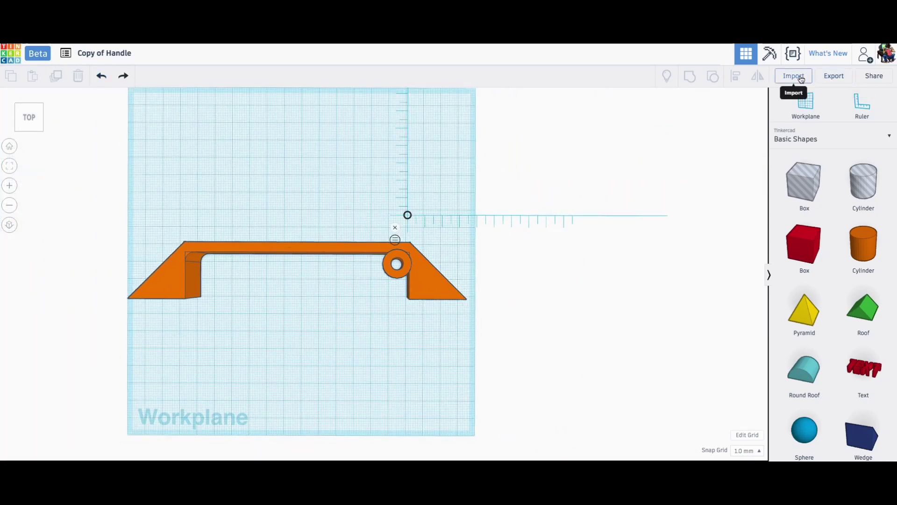
left_click(830, 80)
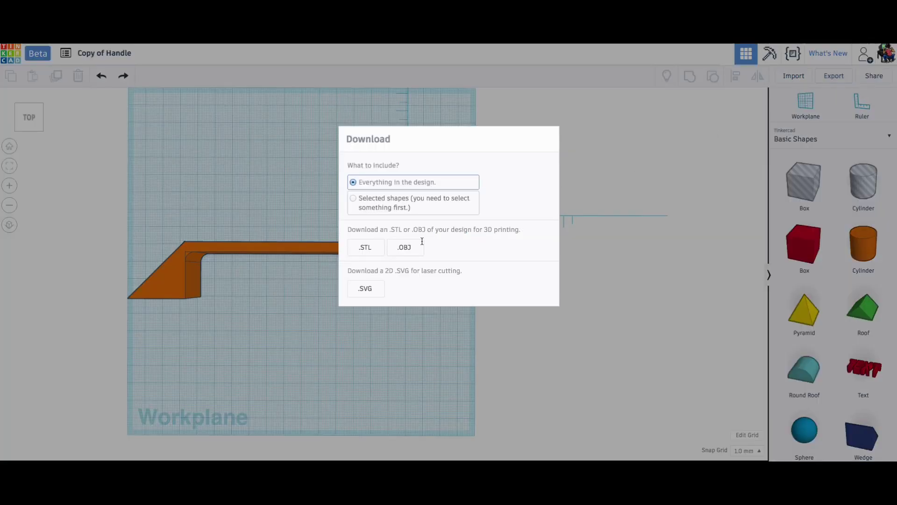
left_click(365, 249)
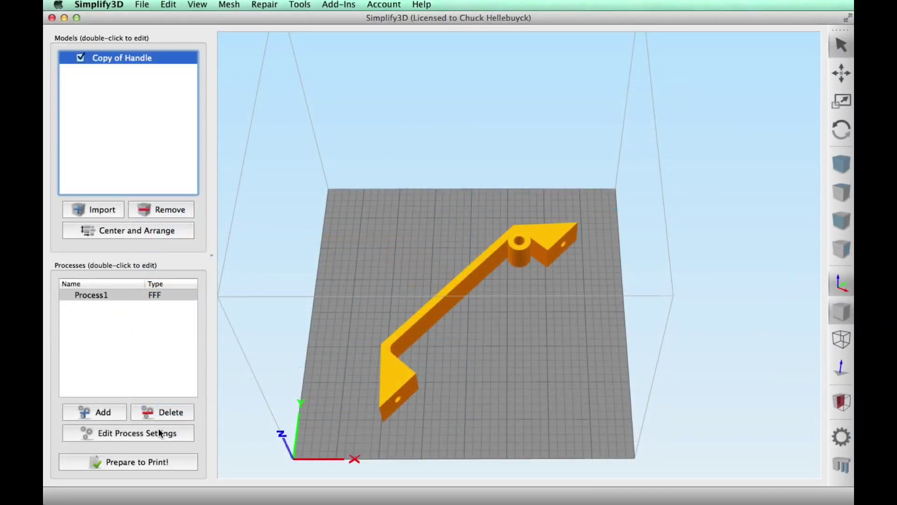
Step: Set process infill to 50% and review the layer, support, temperature, cooling and speed settings
left_click(145, 434)
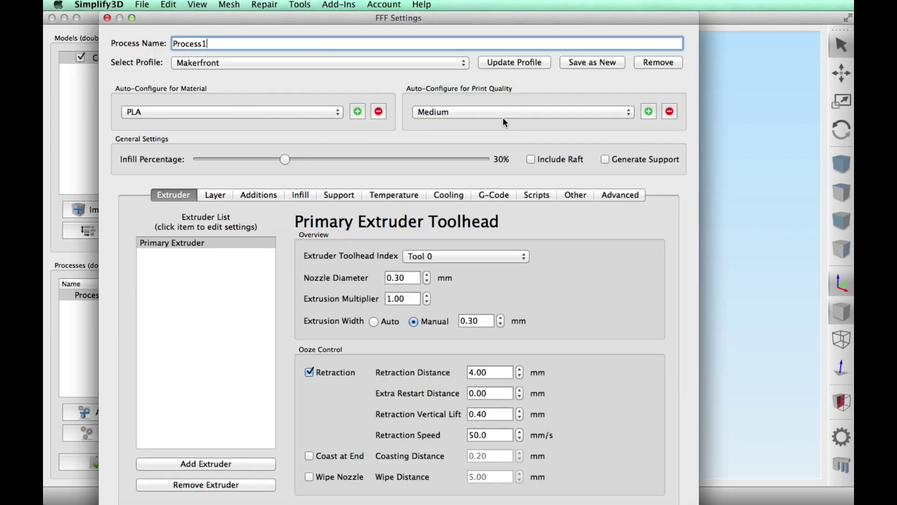
left_click_drag(286, 160, 341, 161)
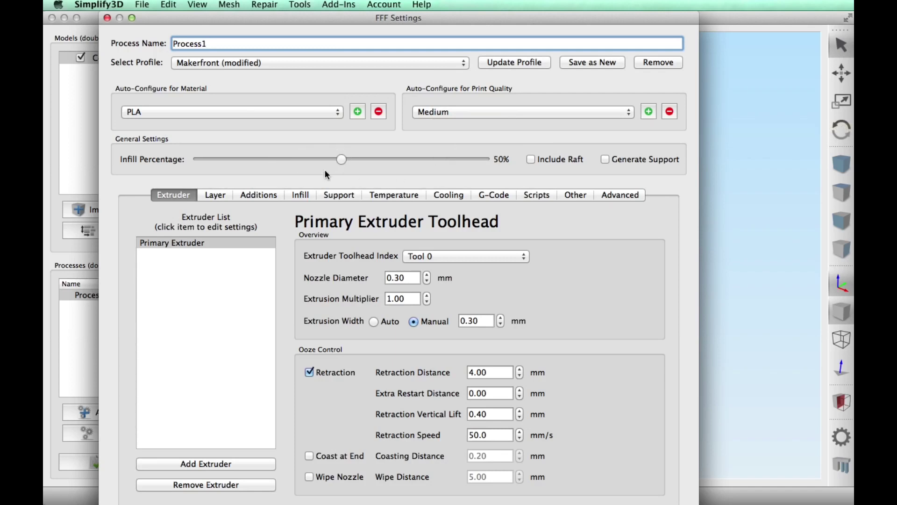
left_click(216, 195)
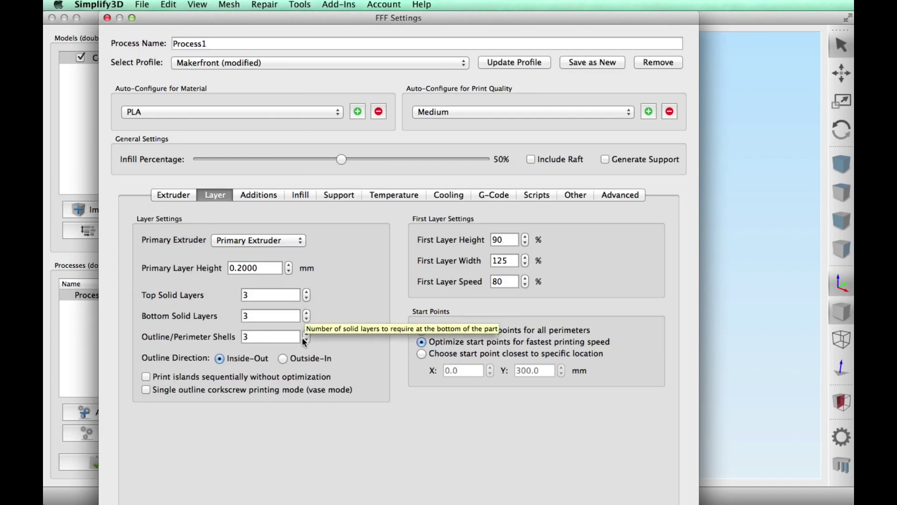
left_click(259, 196)
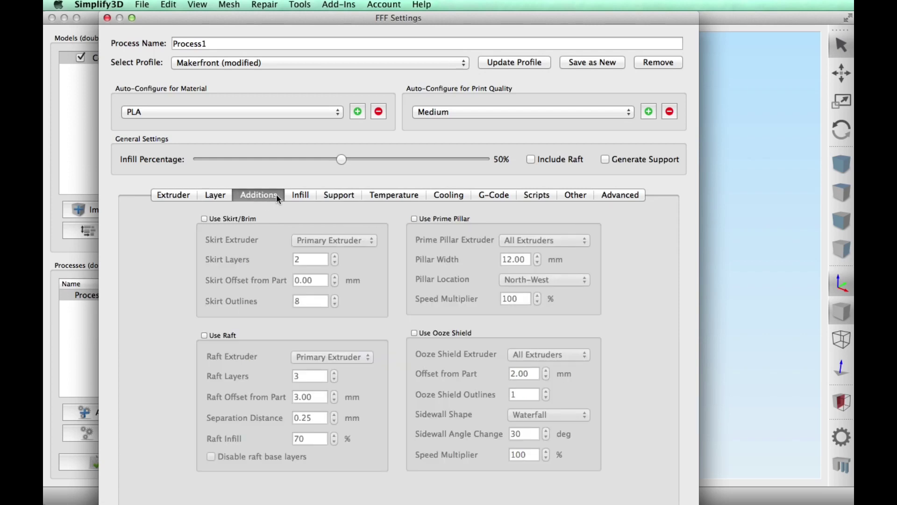
left_click(304, 195)
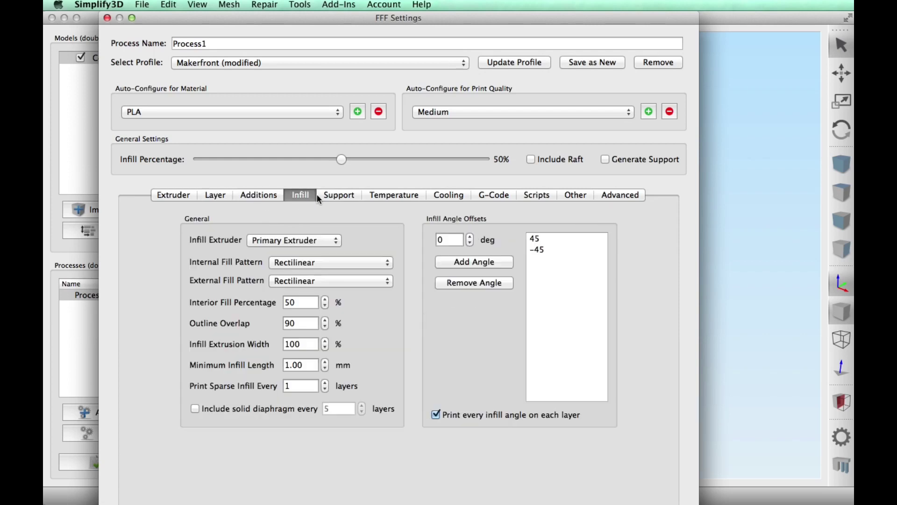
left_click(343, 195)
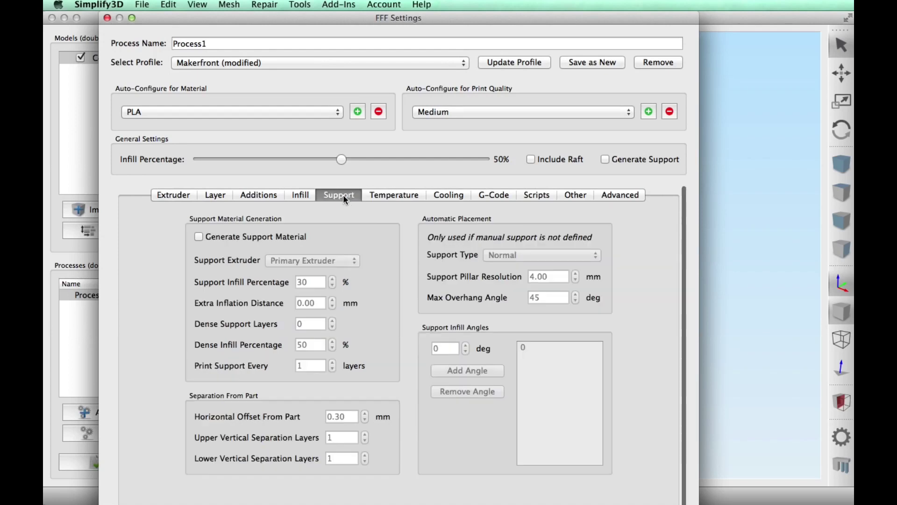
left_click(392, 195)
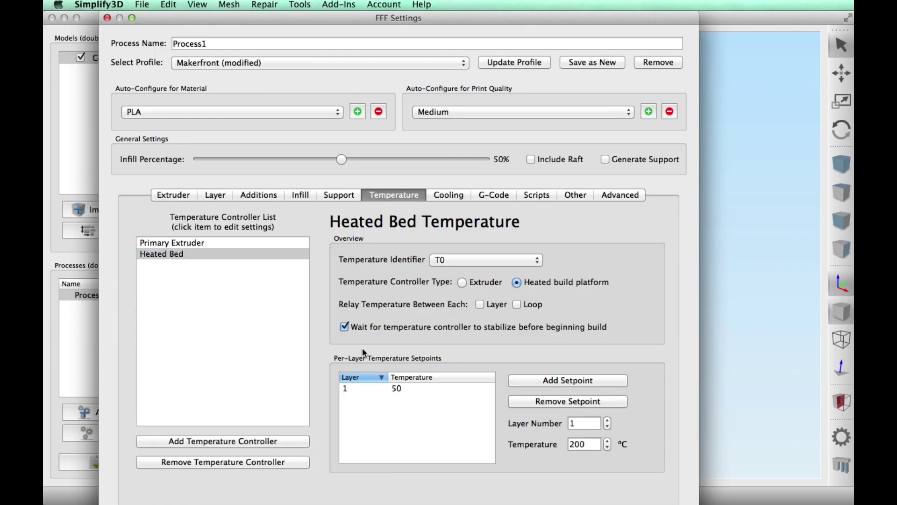
left_click(201, 242)
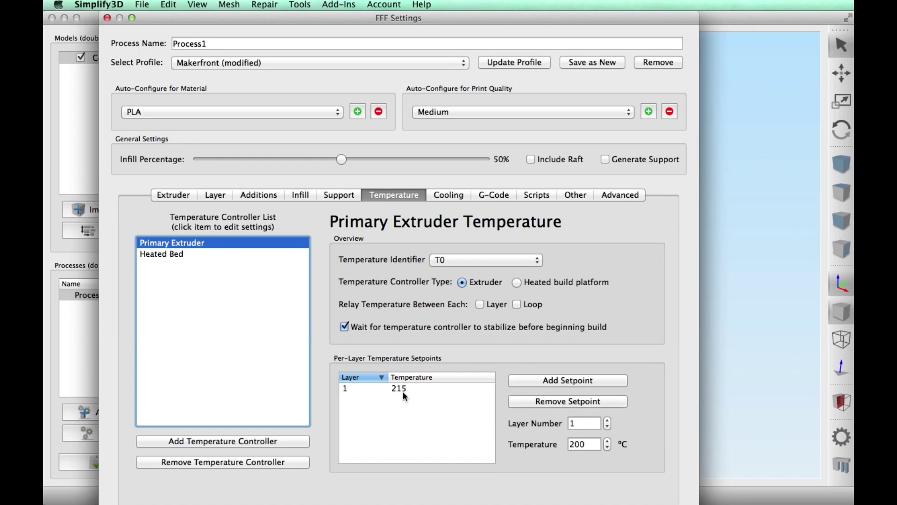
left_click(449, 195)
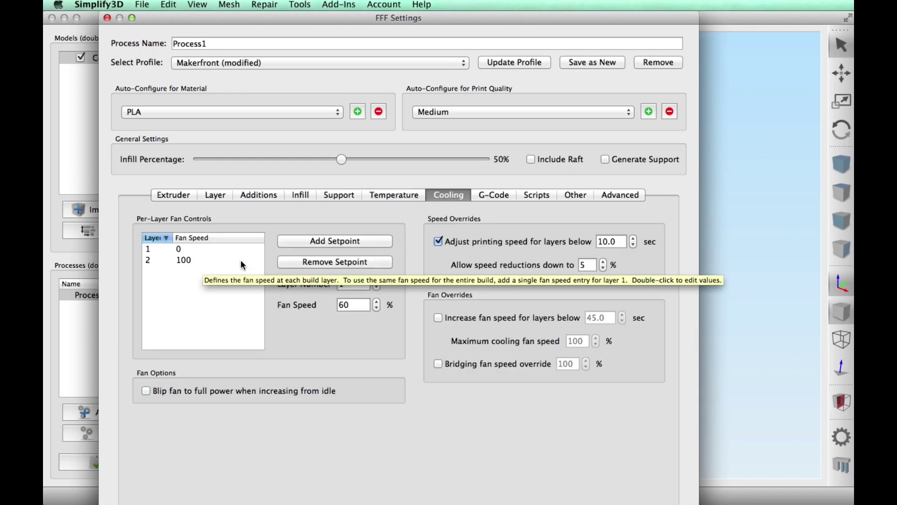
left_click(579, 196)
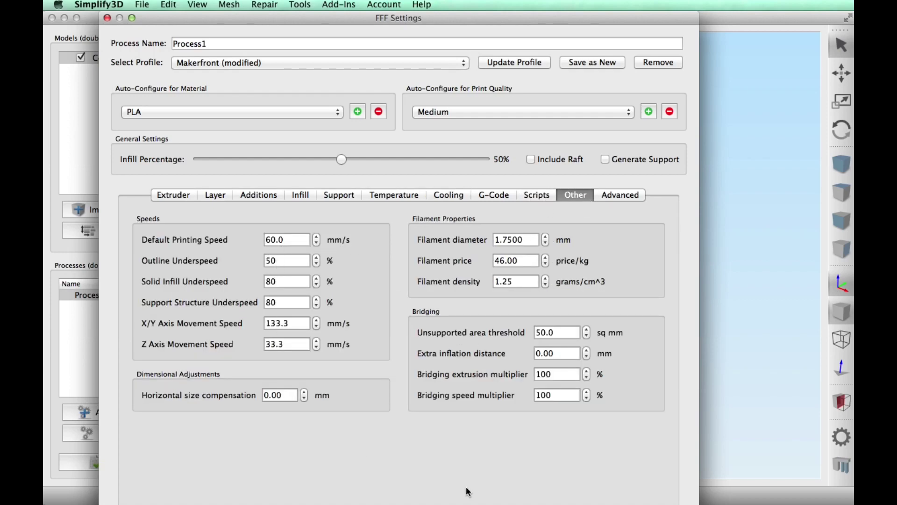
Step: Slice the handle and preview its toolpaths, estimated at 2 hours 21 minutes
key("Return")
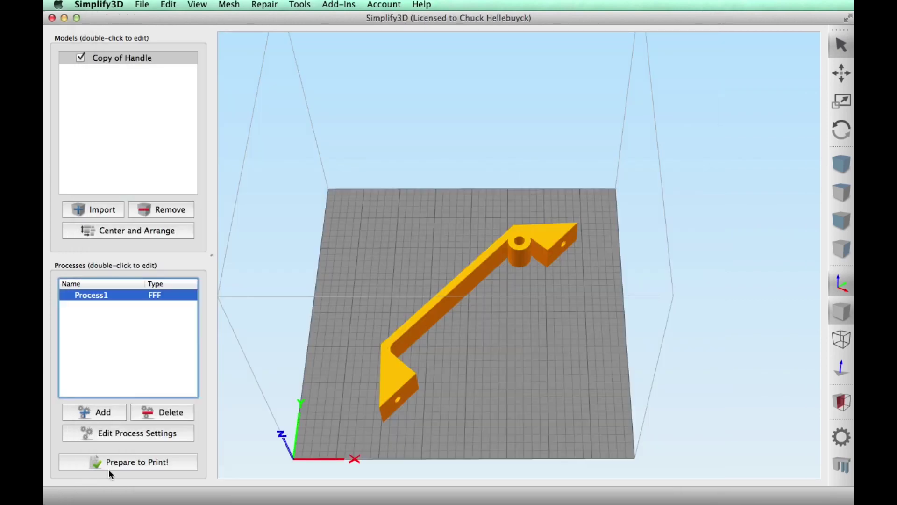
left_click(120, 464)
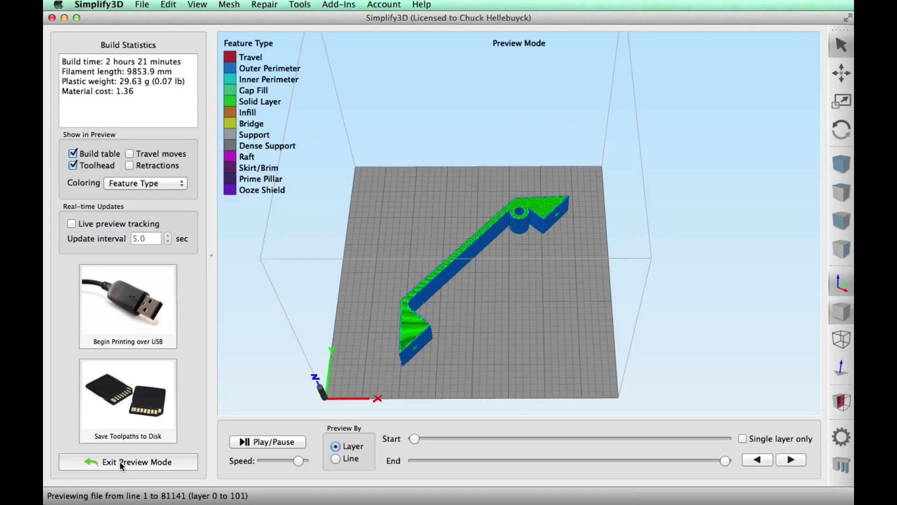
mouse_move(430, 348)
left_mouse_down()
mouse_move(362, 311)
mouse_move(435, 355)
mouse_move(426, 357)
left_mouse_up()
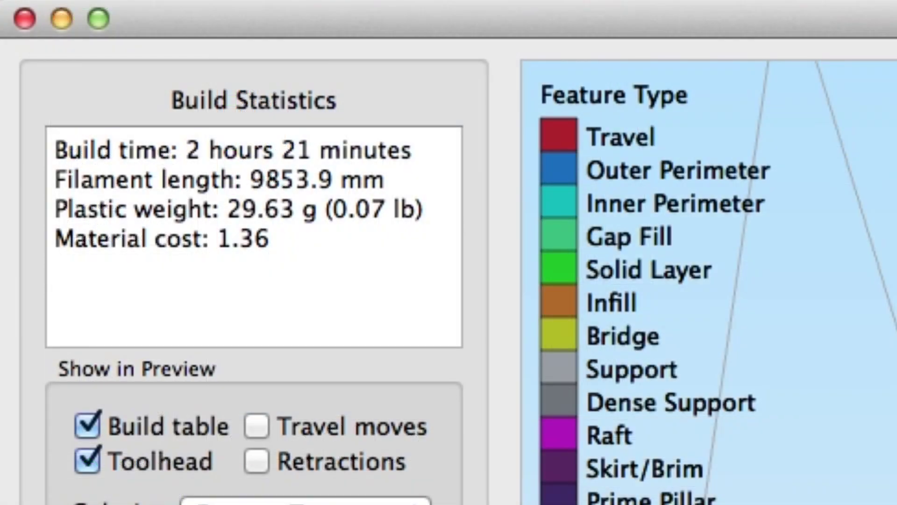